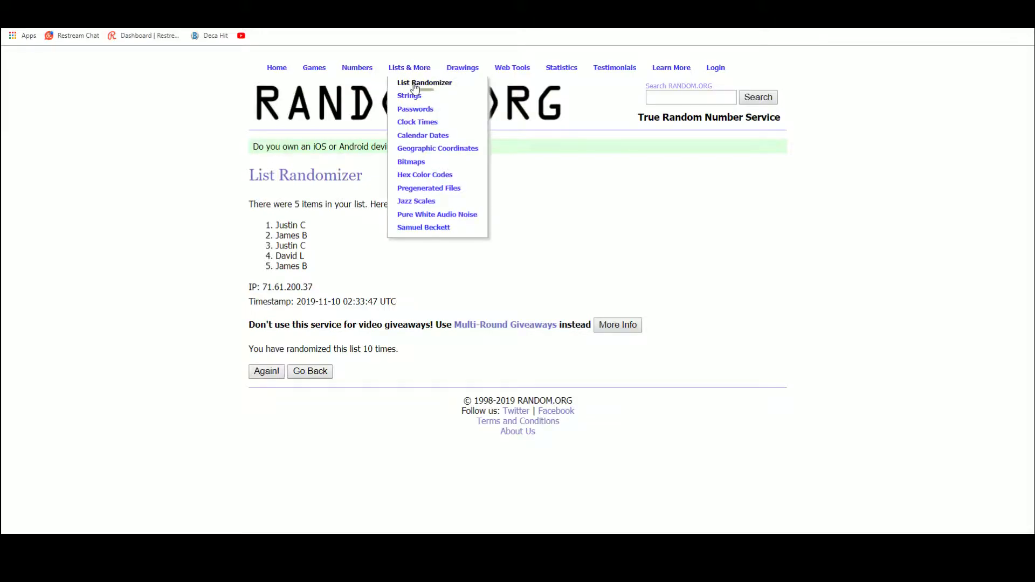
# Bring up RANDOM.ORG's List Randomizer, then return to the participant spreadsheet.
pyautogui.click(412, 83)
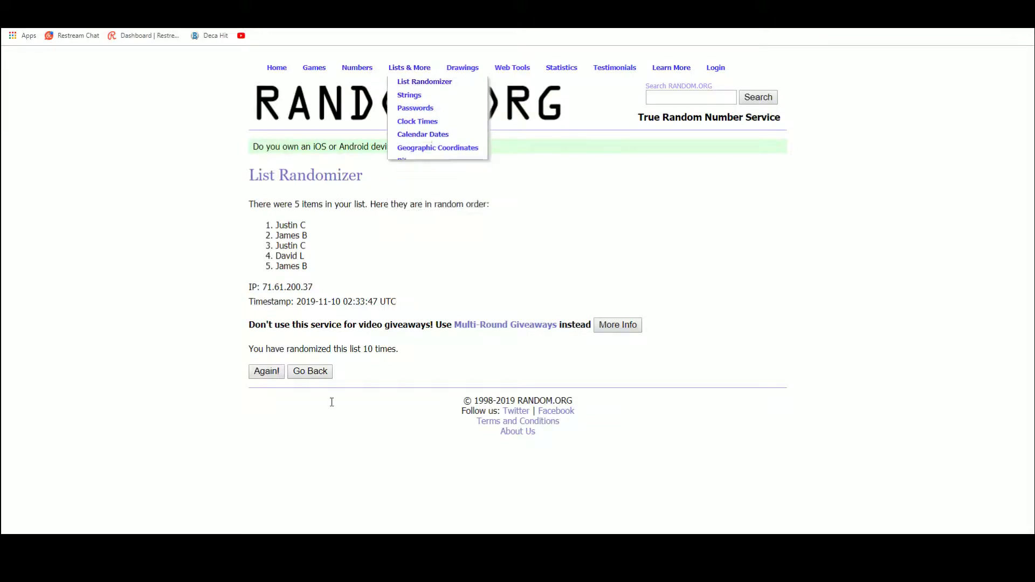
pyautogui.hotkey('alt', 'Tab')
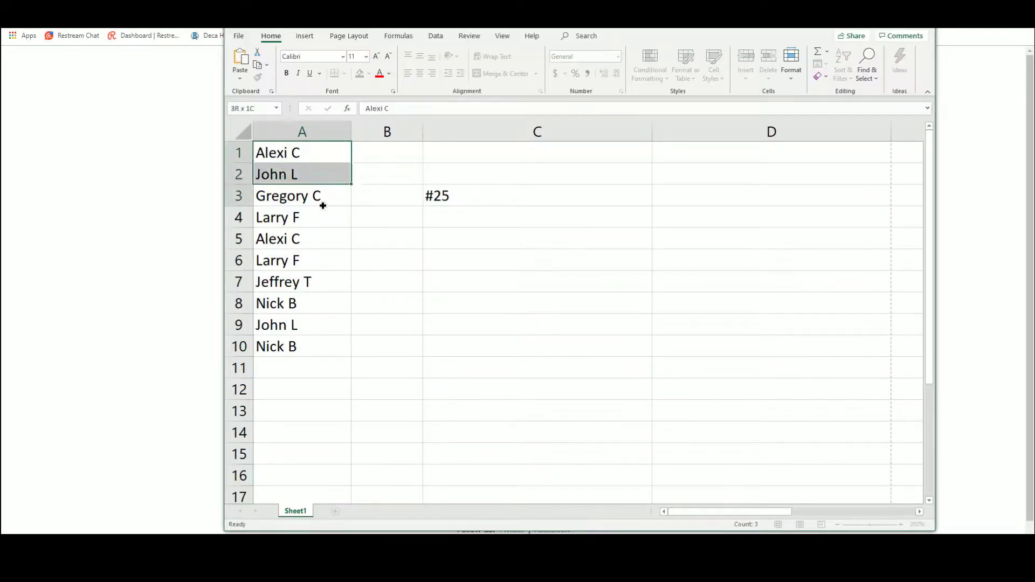
# Copy the ten names in A1:A10 and shuffle them in RANDOM.ORG's List Randomizer.
pyautogui.moveTo(318, 154); pyautogui.dragTo(310, 341)
pyautogui.rightClick(310, 328)
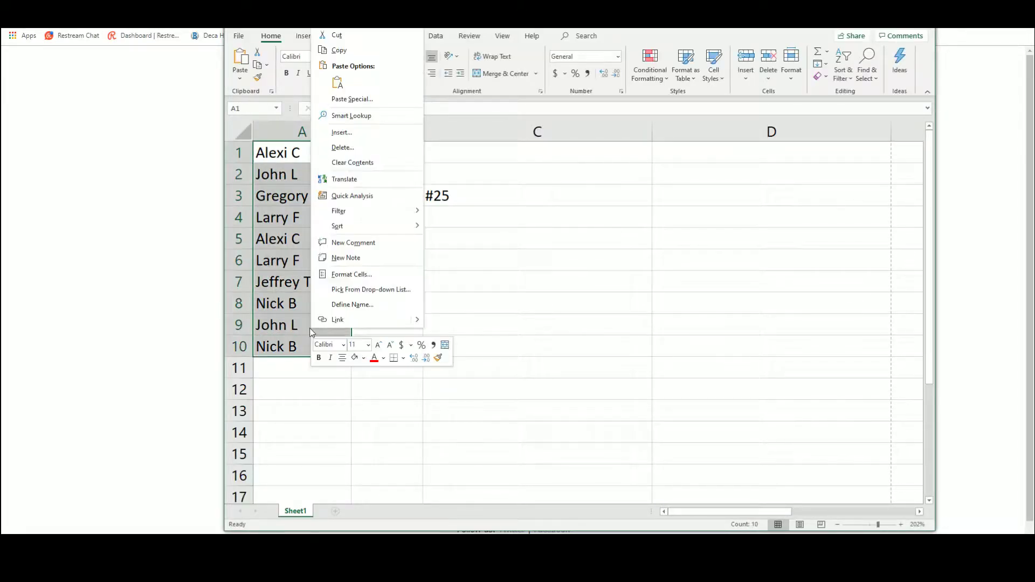
pyautogui.click(352, 56)
pyautogui.click(122, 208)
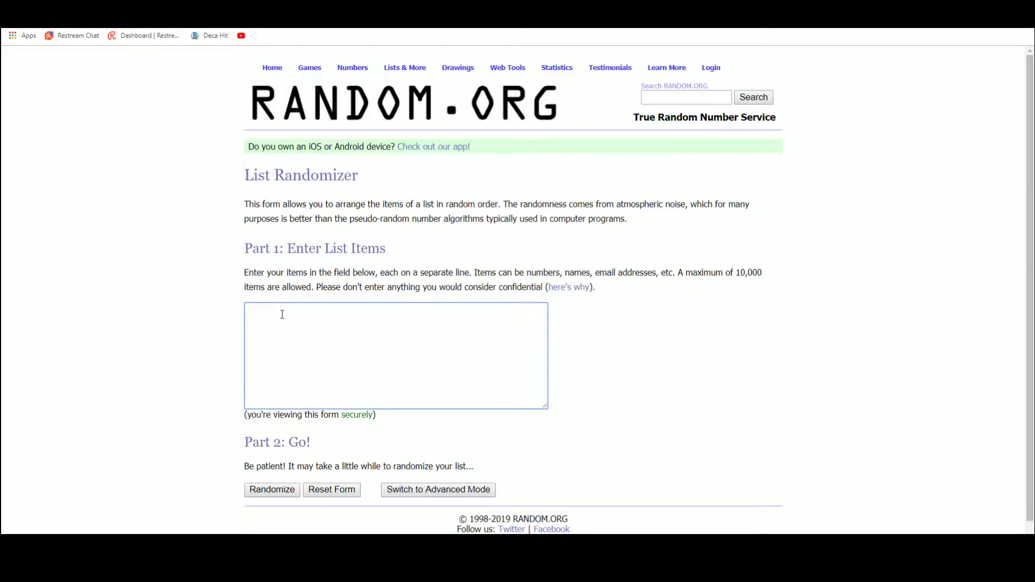
pyautogui.click(272, 492)
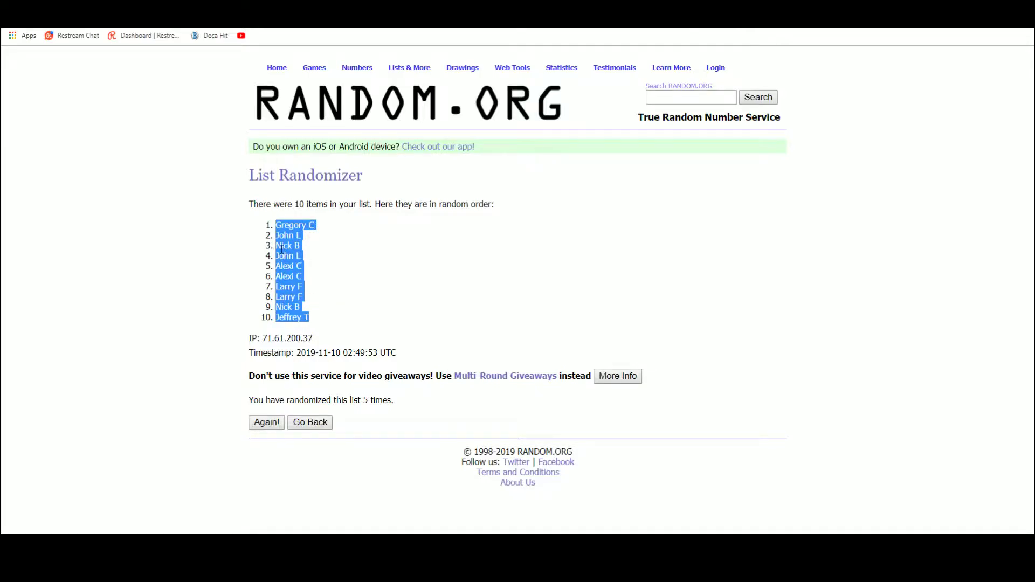
# Copy the shuffled names and clear the original names from column A.
pyautogui.rightClick(277, 246)
pyautogui.click(300, 259)
pyautogui.hotkey('alt', 'Tab')
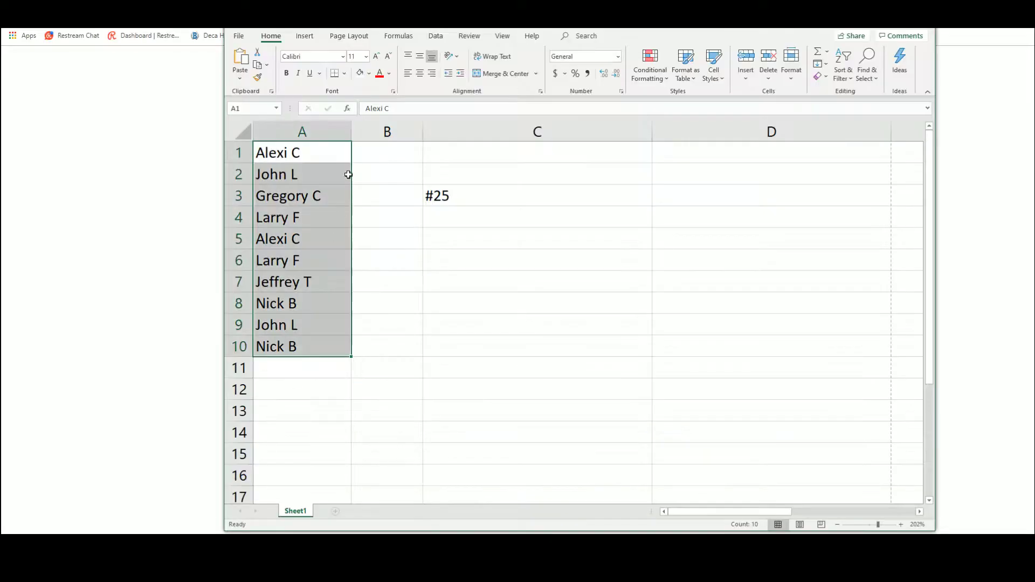
pyautogui.rightClick(346, 170)
pyautogui.click(377, 295)
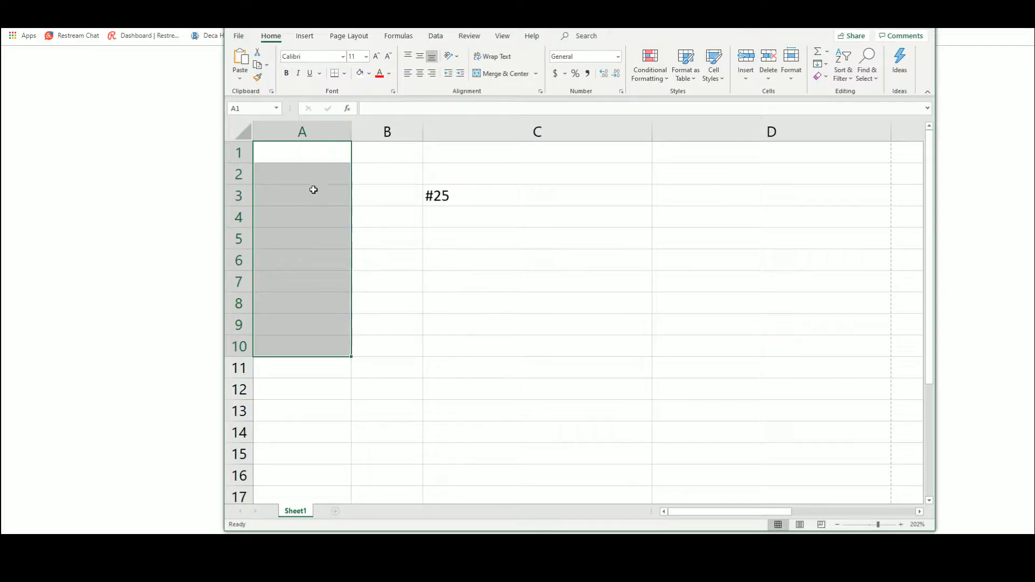
pyautogui.click(297, 155)
pyautogui.rightClick(298, 158)
pyautogui.click(355, 228)
pyautogui.click(281, 168)
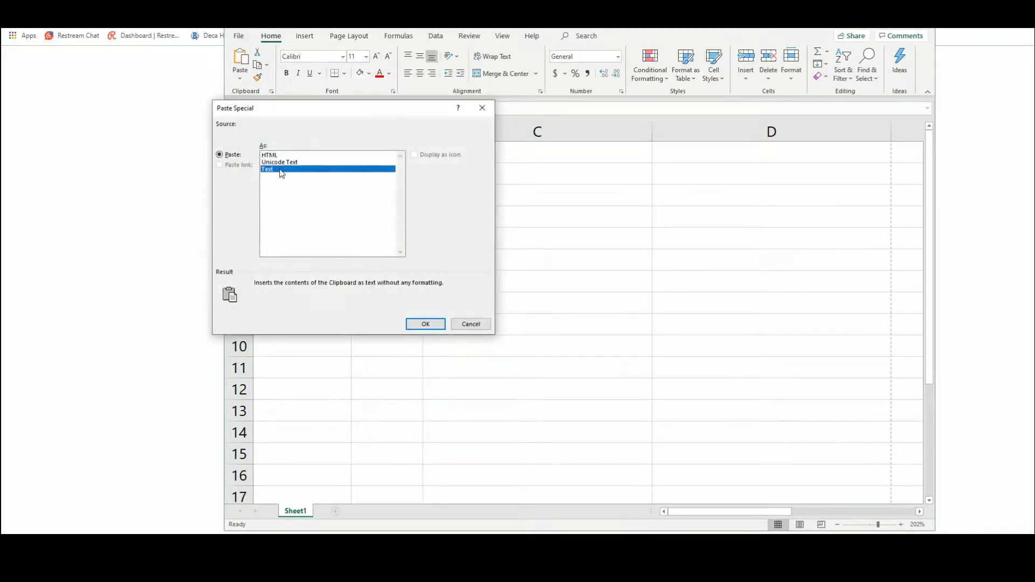
pyautogui.click(425, 324)
pyautogui.click(376, 153)
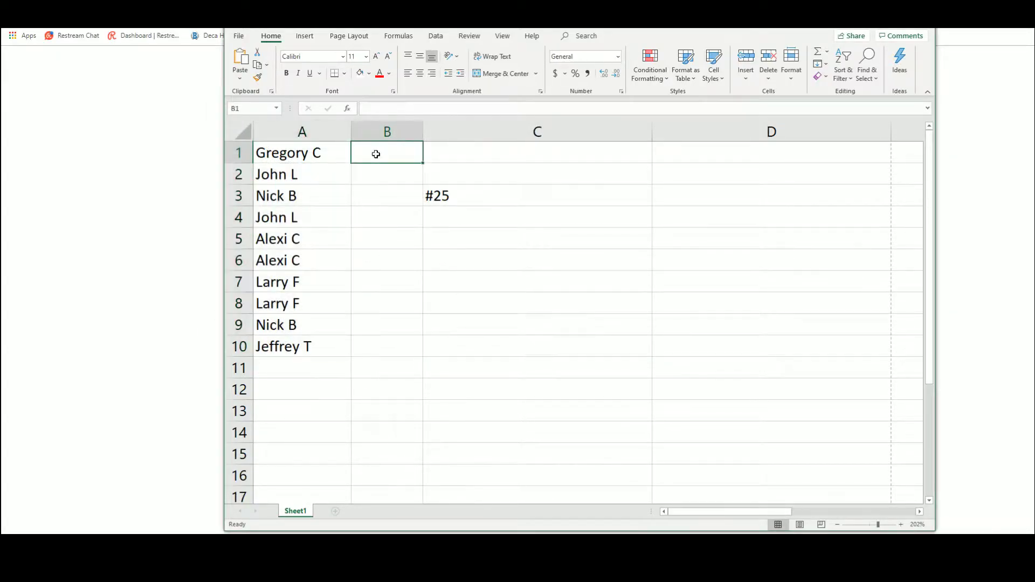
# Shuffle digits 0–9 into 5, 2, 3, 7, 8, 9, 1, 0, 6, 4 and copy them.
pyautogui.click(174, 263)
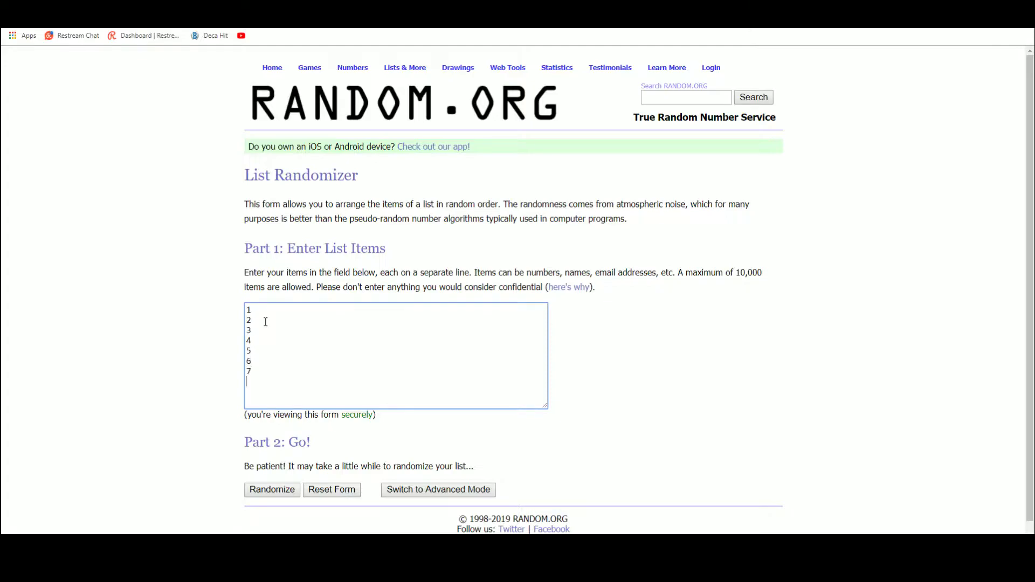
pyautogui.click(270, 495)
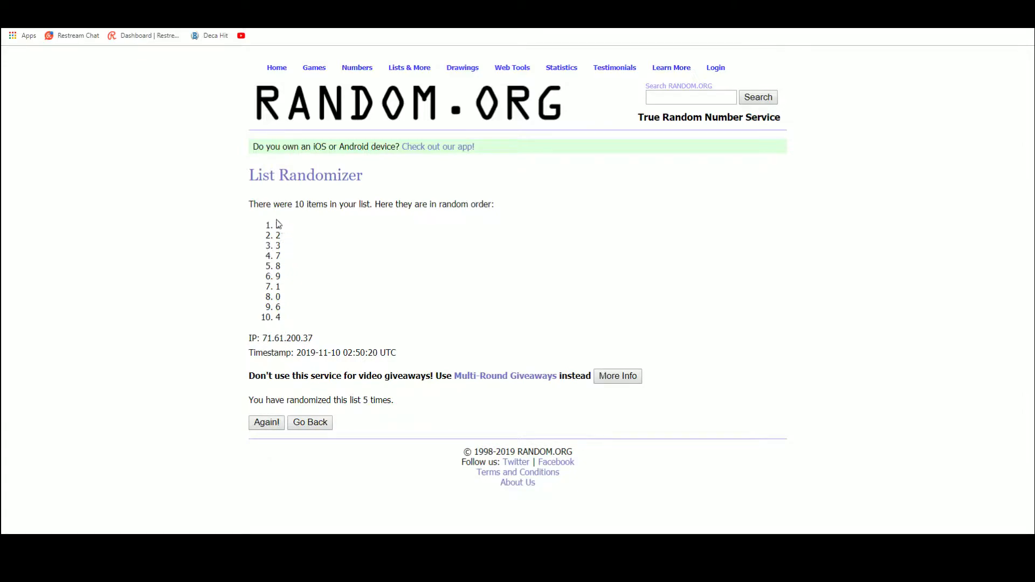
pyautogui.click(296, 289)
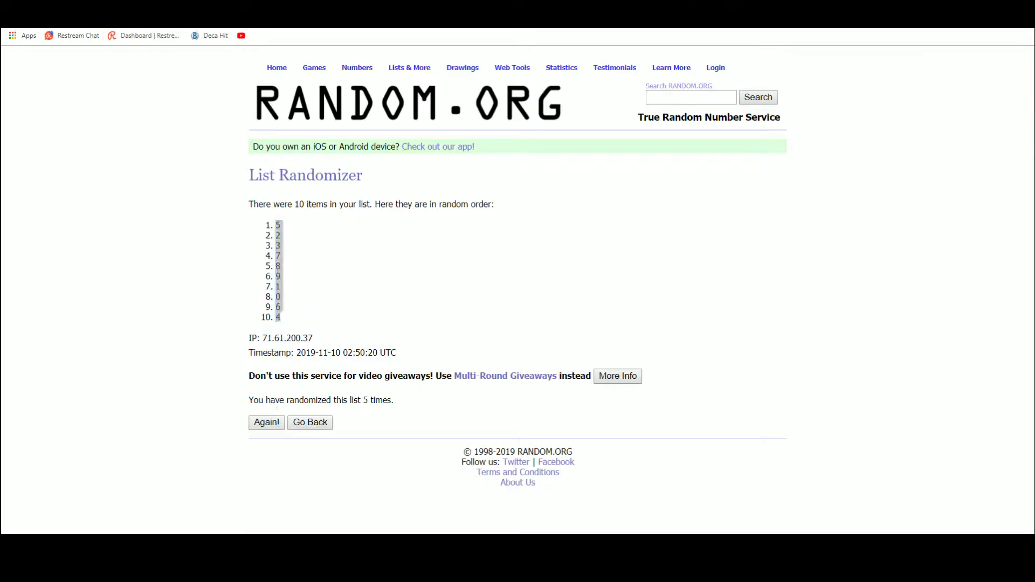
# Paste the shuffled digits 5, 2, 3, 7, 8, 9, 1, 0, 6, 4 into B1 as plain text.
pyautogui.hotkey('alt', 'Tab')
pyautogui.rightClick(382, 148)
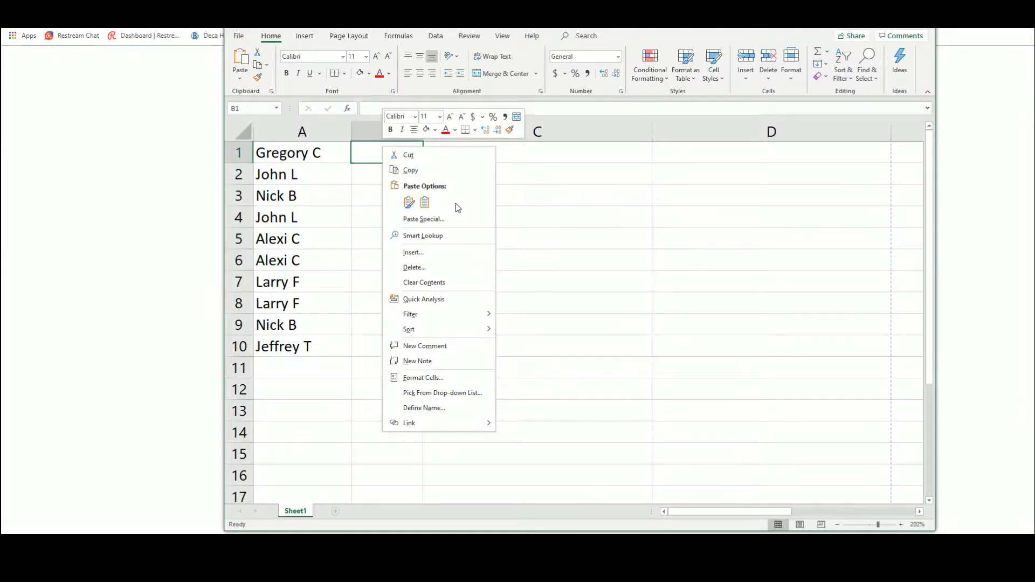
pyautogui.click(428, 220)
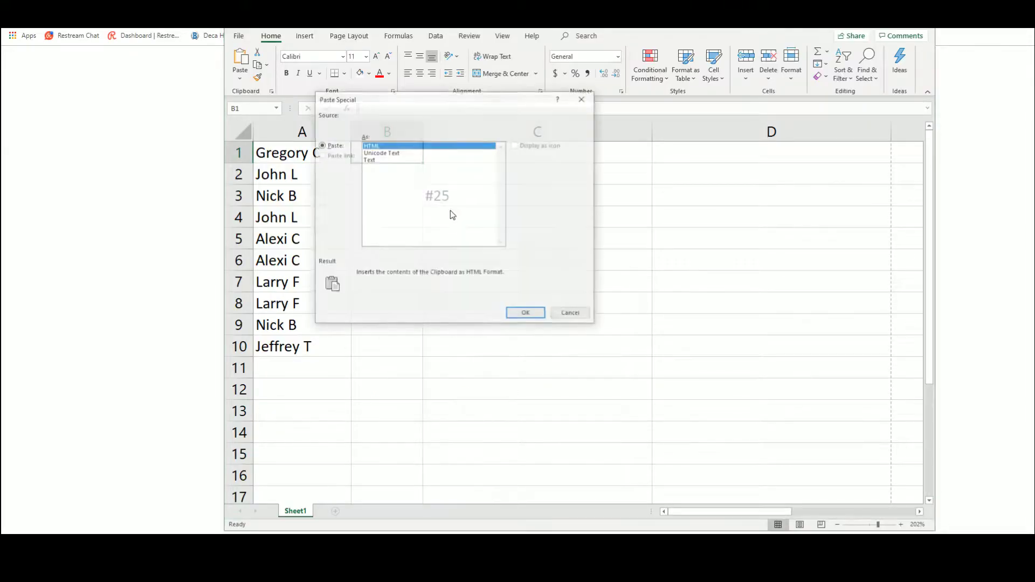
pyautogui.click(527, 313)
# Print the sheet of names and digits, then deselect the pasted digits.
pyautogui.click(244, 38)
pyautogui.click(266, 198)
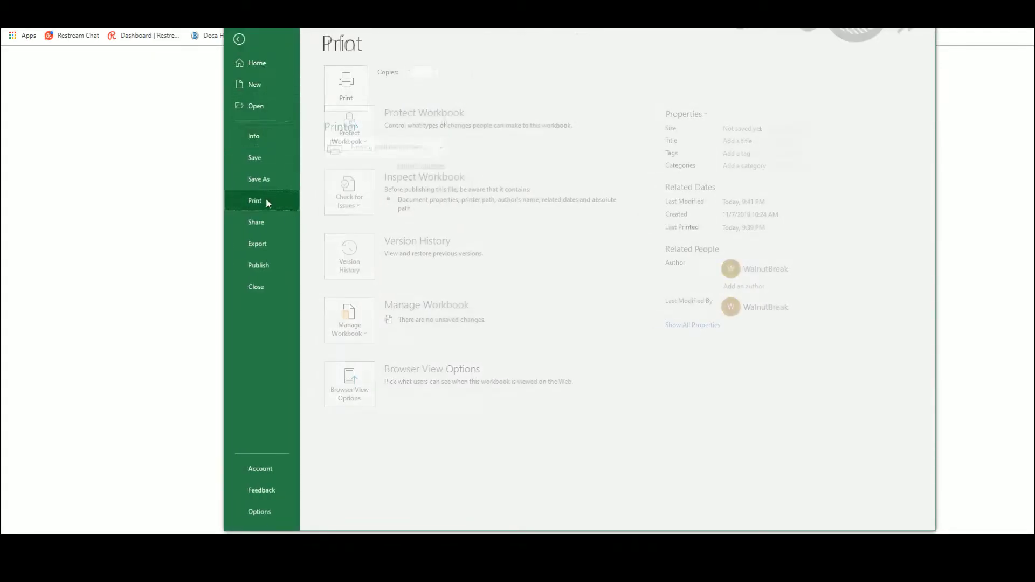
pyautogui.click(335, 98)
pyautogui.click(382, 151)
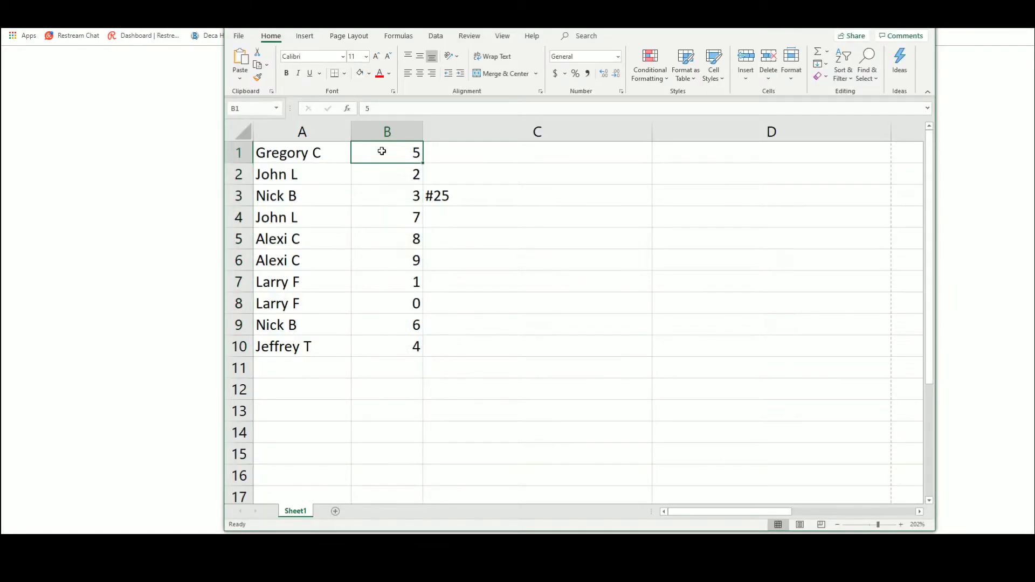